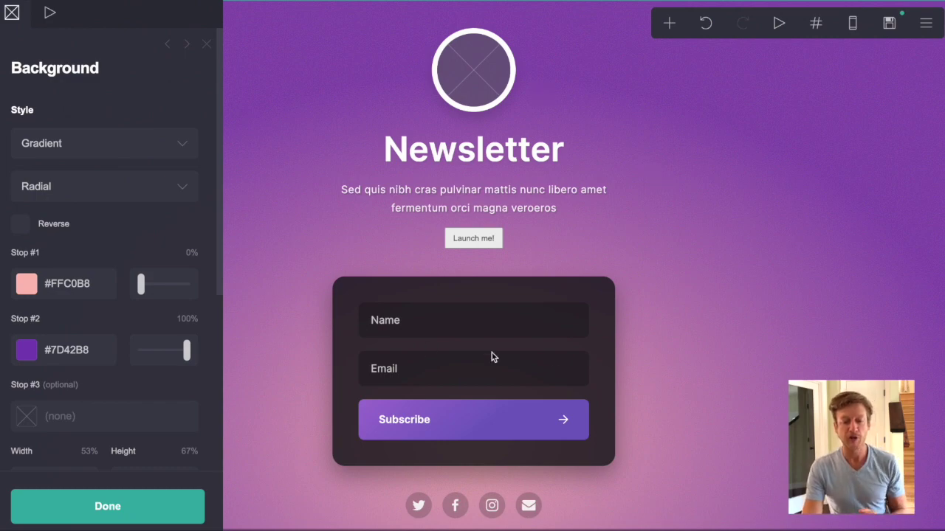
# Select the Launch me! button widget on the Newsletter page
pyautogui.click(486, 248)
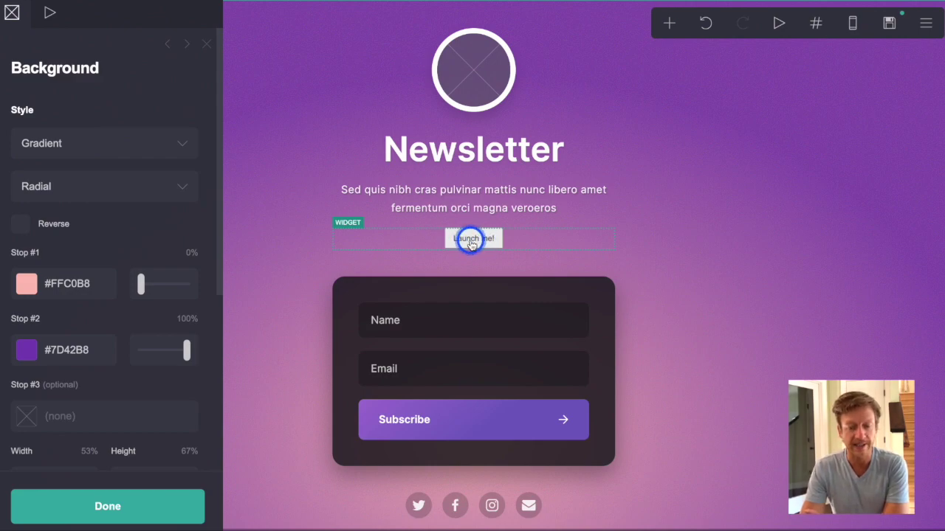
# Change the signup form's type to Contact
pyautogui.click(484, 320)
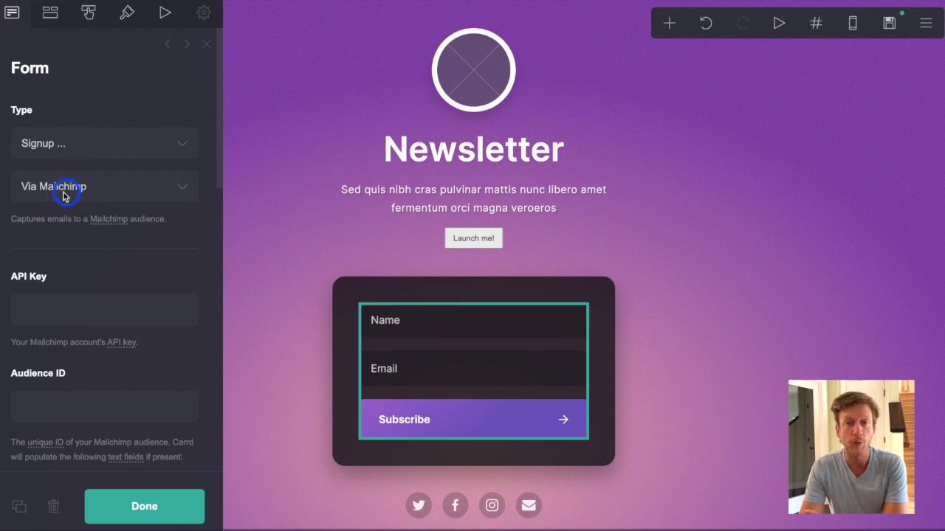
pyautogui.click(130, 144)
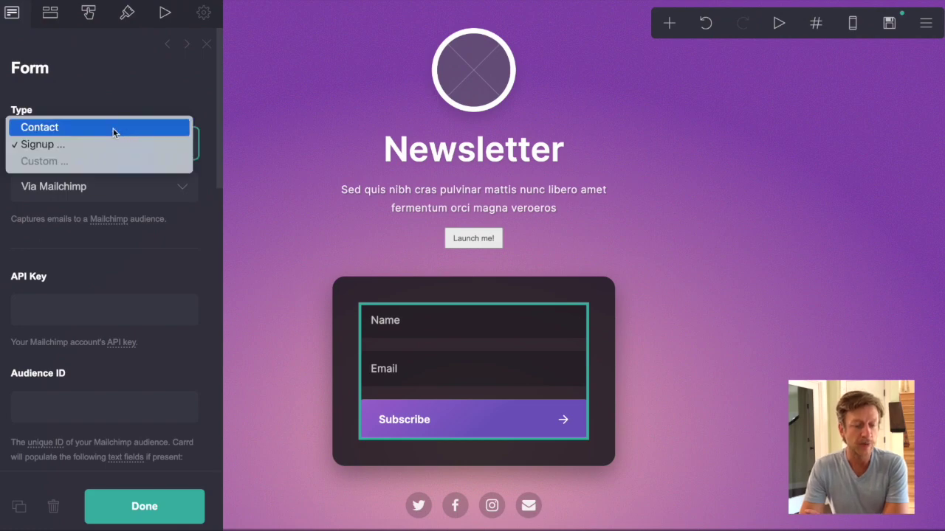
pyautogui.click(113, 130)
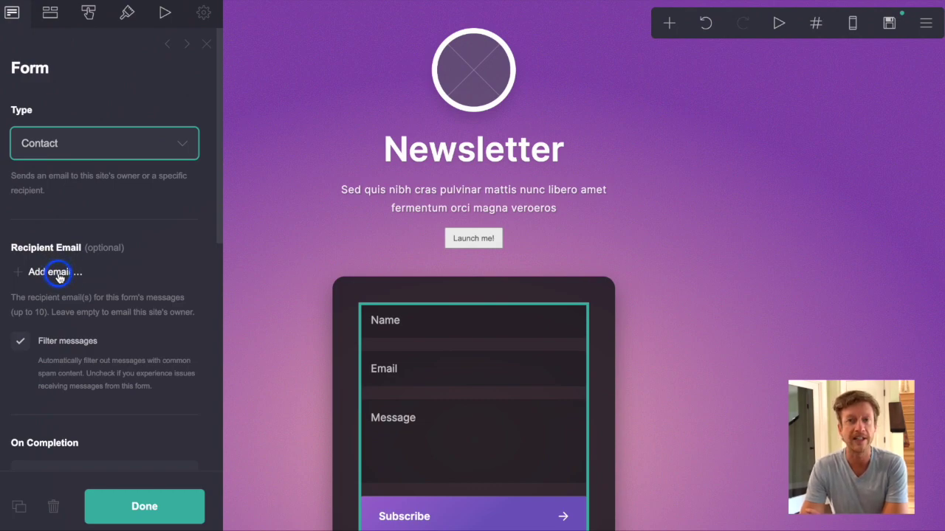
# Review the form's On Completion settings, which redirect to the #done section
pyautogui.scroll(-5, 106, 301)
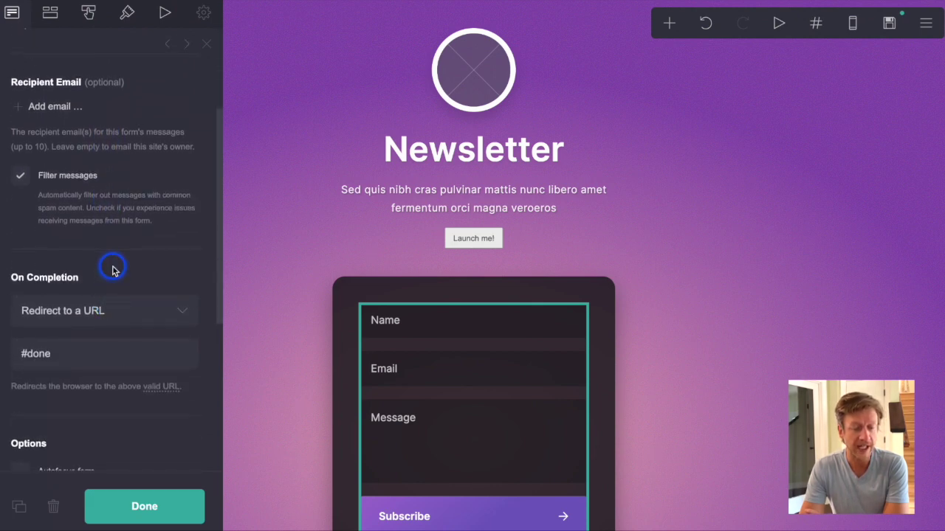
pyautogui.scroll(-1, 112, 268)
pyautogui.scroll(-1, 659, 225)
pyautogui.scroll(-3, 659, 226)
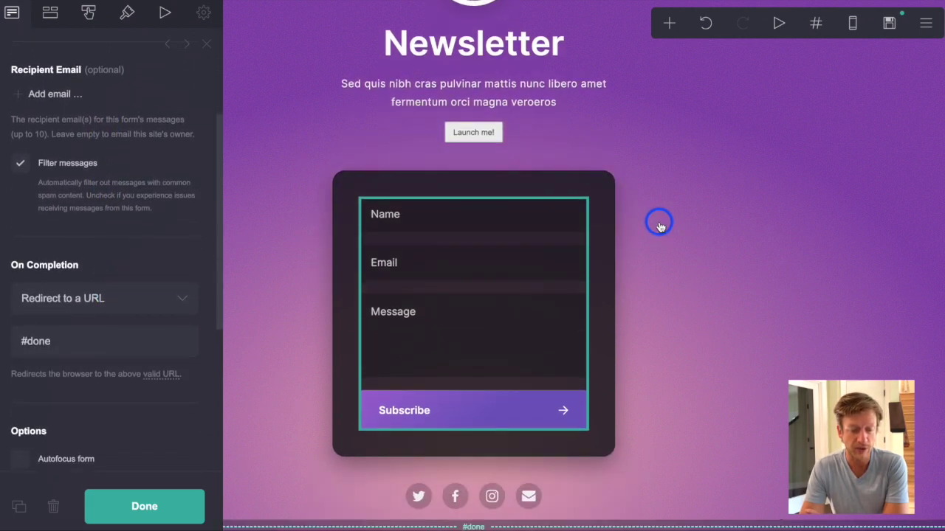
pyautogui.scroll(-3, 660, 226)
pyautogui.scroll(-2, 659, 225)
pyautogui.scroll(-1, 659, 226)
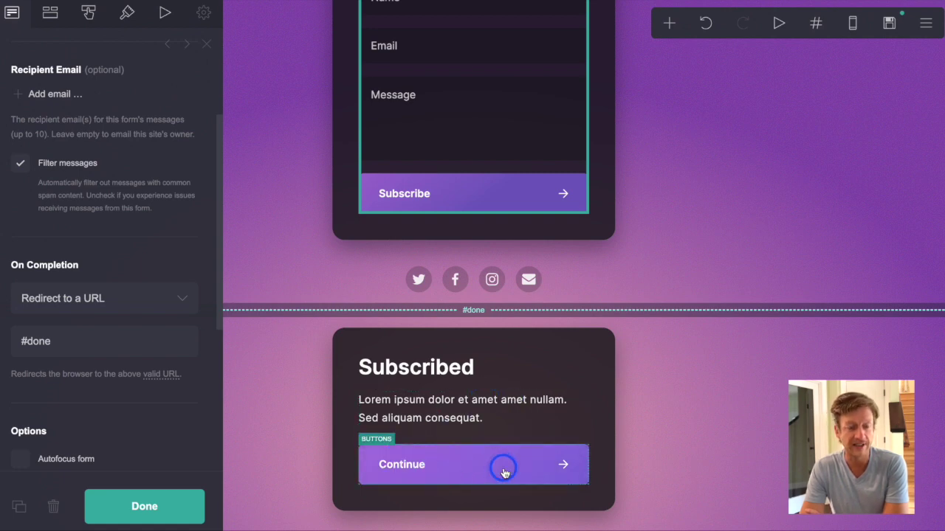
pyautogui.scroll(5, 169, 274)
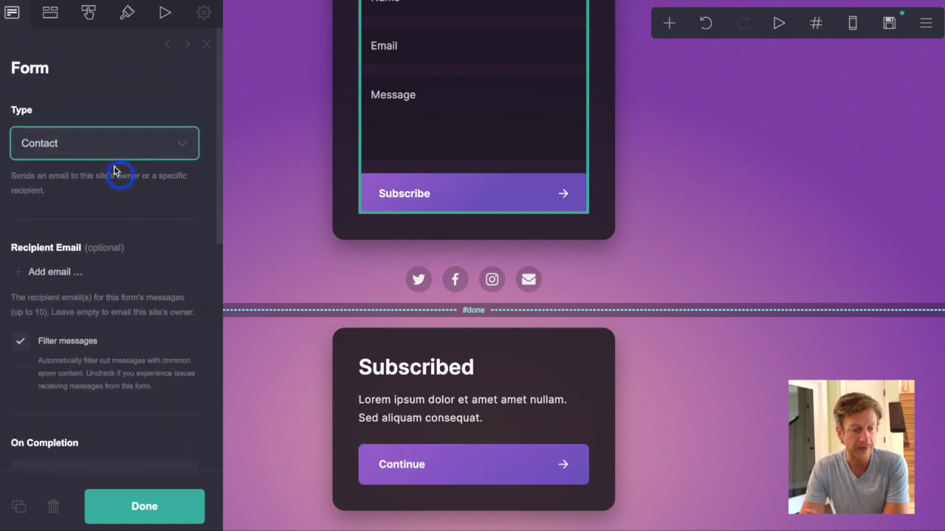
# Switch the form type back to Signup (Via Mailchimp)
pyautogui.click(109, 147)
pyautogui.click(72, 166)
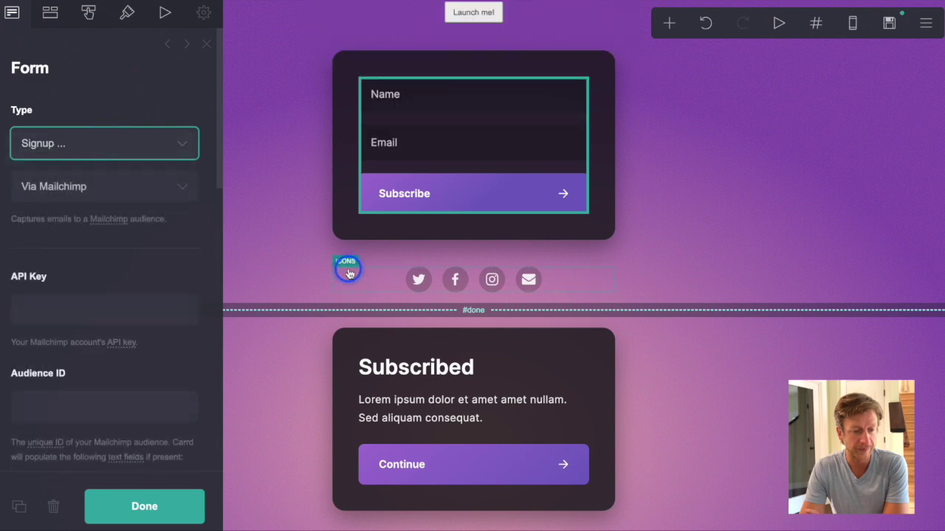
pyautogui.scroll(3, 769, 219)
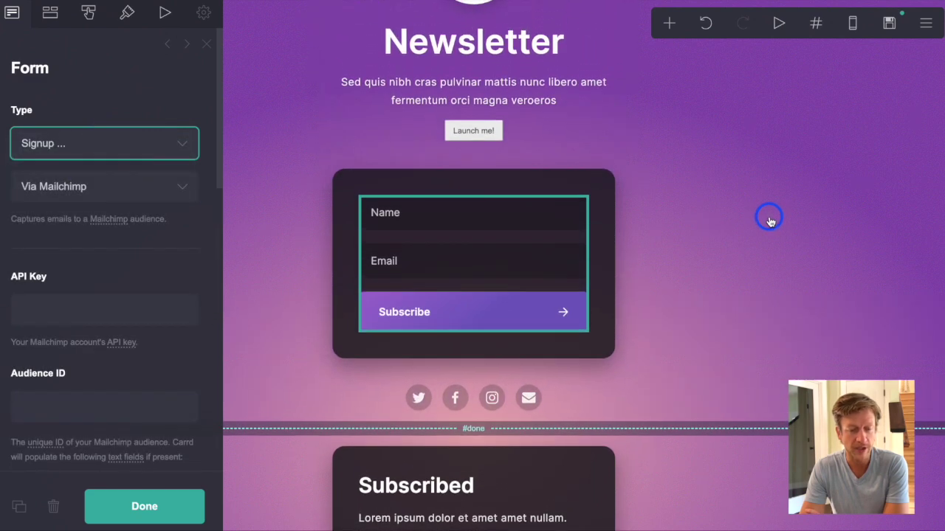
pyautogui.scroll(2, 770, 220)
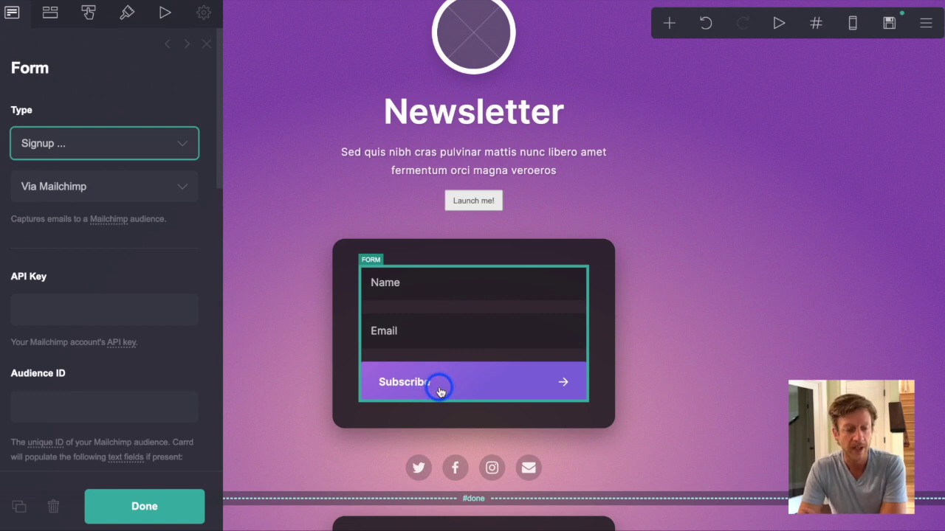
pyautogui.click(174, 189)
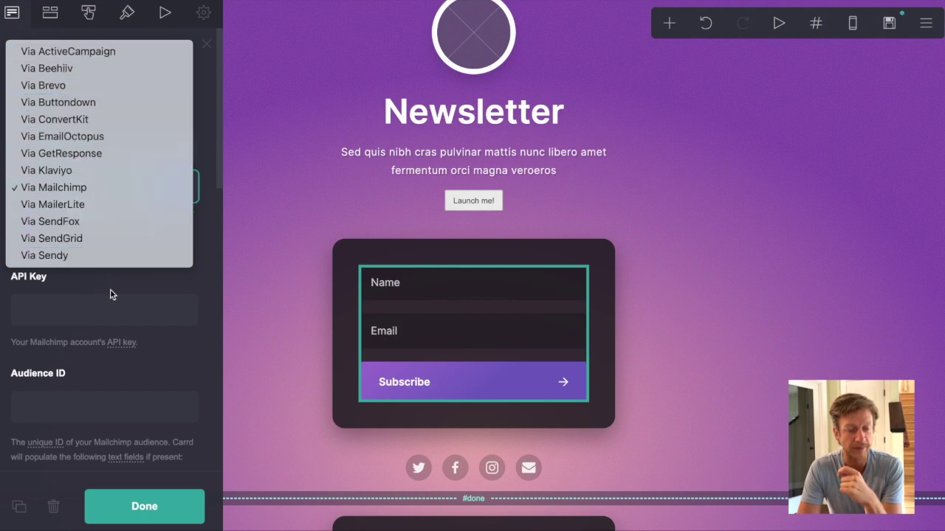
pyautogui.click(69, 189)
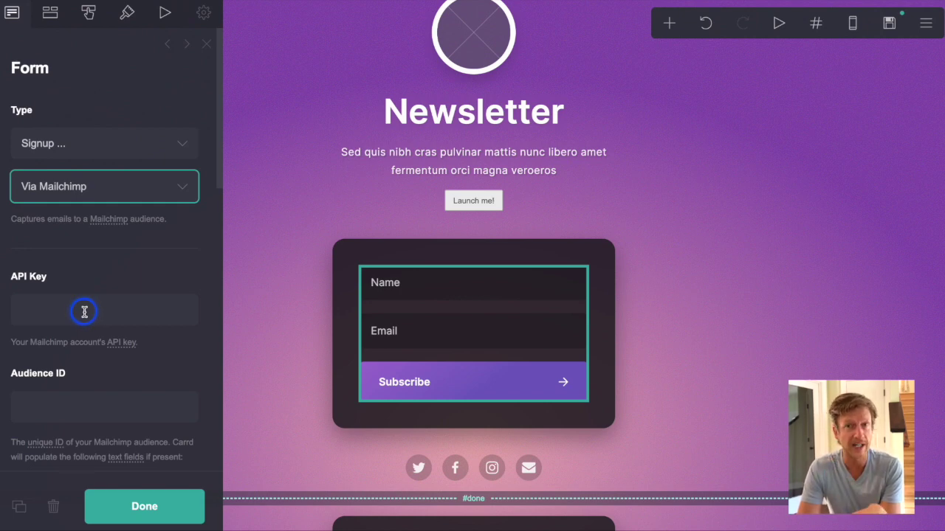
pyautogui.scroll(-1, 84, 311)
pyautogui.scroll(-3, 85, 310)
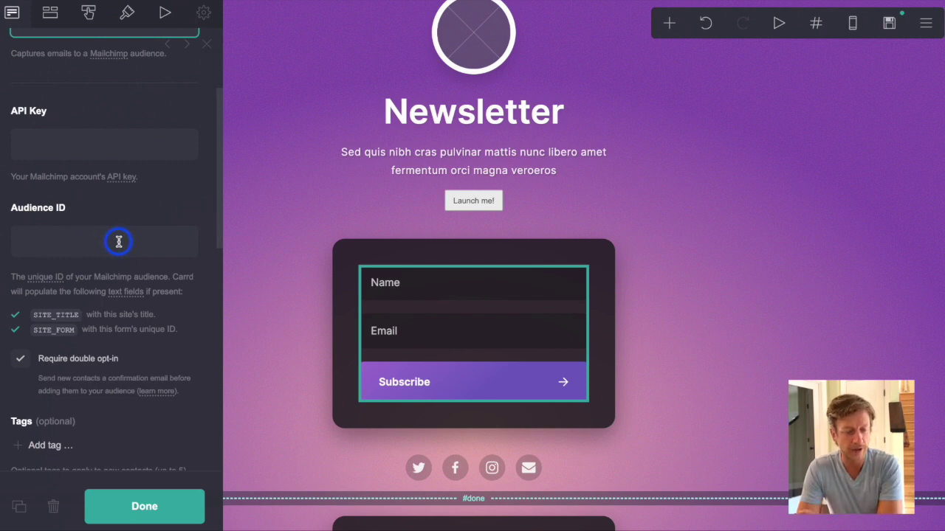
pyautogui.scroll(-1, 119, 241)
pyautogui.scroll(-5, 120, 244)
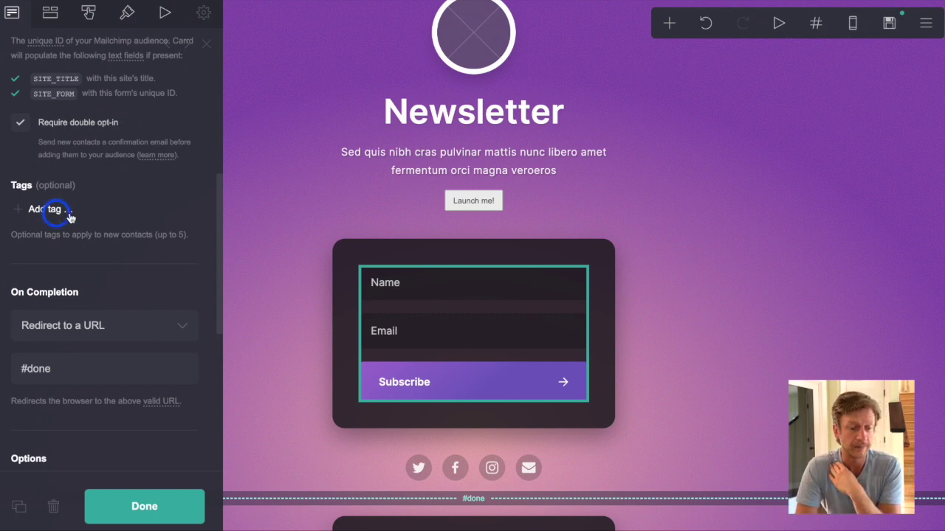
pyautogui.scroll(-2, 179, 267)
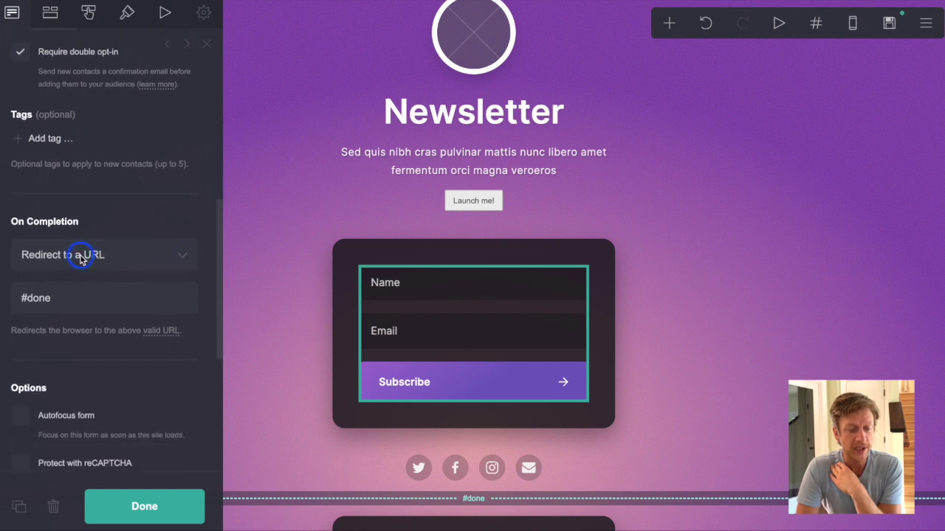
pyautogui.click(82, 256)
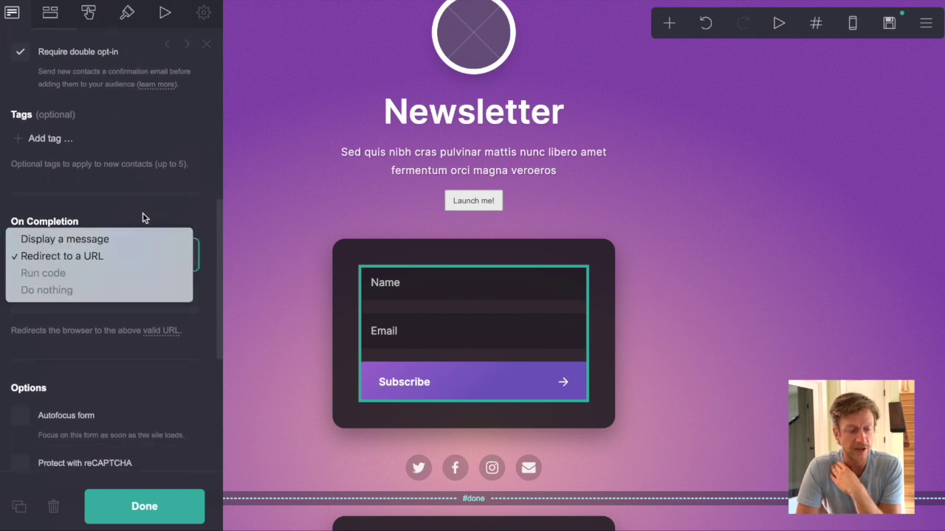
pyautogui.click(107, 240)
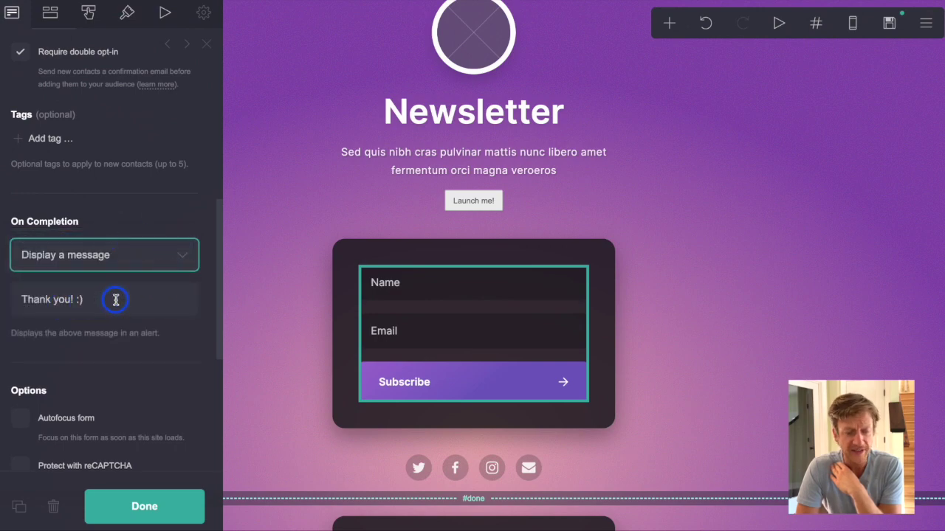
pyautogui.click(126, 256)
pyautogui.click(99, 273)
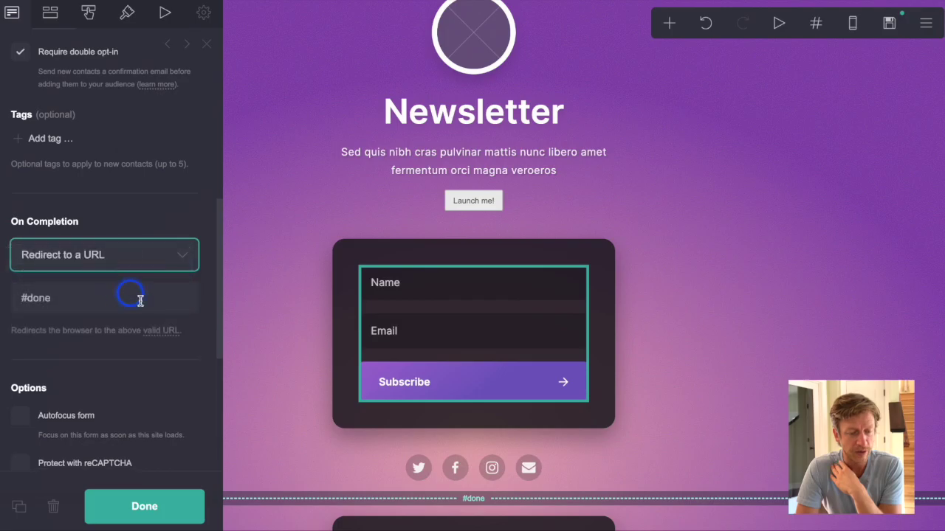
pyautogui.click(26, 297)
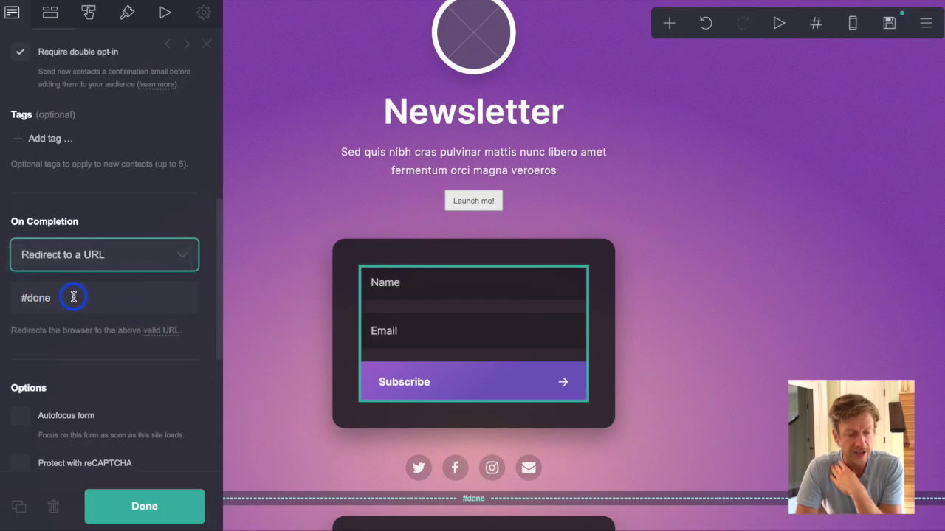
pyautogui.scroll(-3, 266, 339)
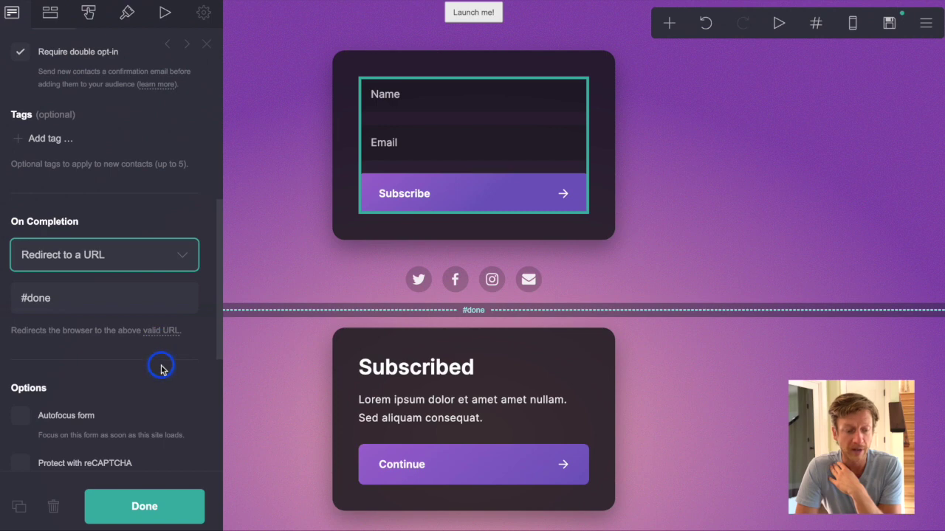
pyautogui.scroll(-1, 161, 369)
pyautogui.scroll(-2, 161, 369)
pyautogui.scroll(-1, 161, 369)
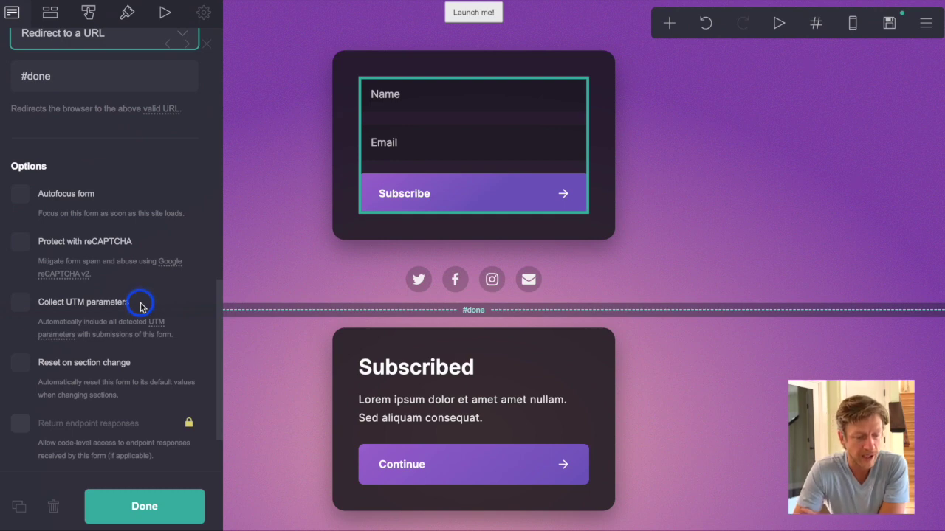
# Look over the form's Options panel, then select the Launch me! Typeform widget
pyautogui.scroll(-1, 143, 308)
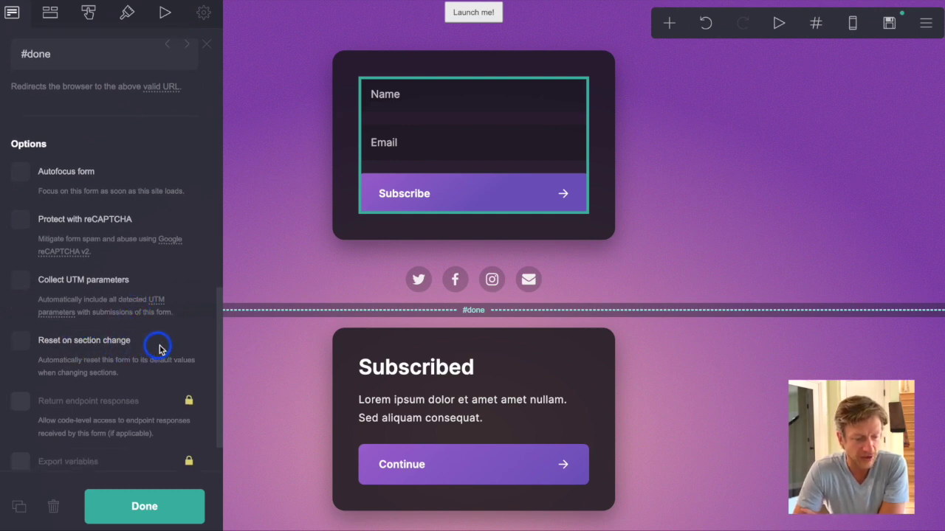
pyautogui.scroll(-1, 159, 348)
pyautogui.scroll(-1, 160, 349)
pyautogui.scroll(-1, 159, 348)
pyautogui.scroll(5, 159, 348)
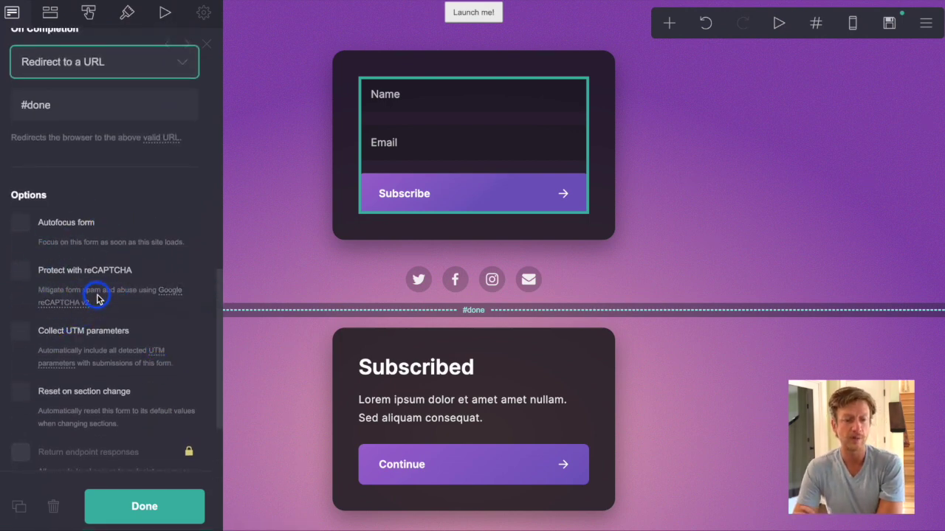
pyautogui.scroll(3, 506, 196)
pyautogui.click(507, 198)
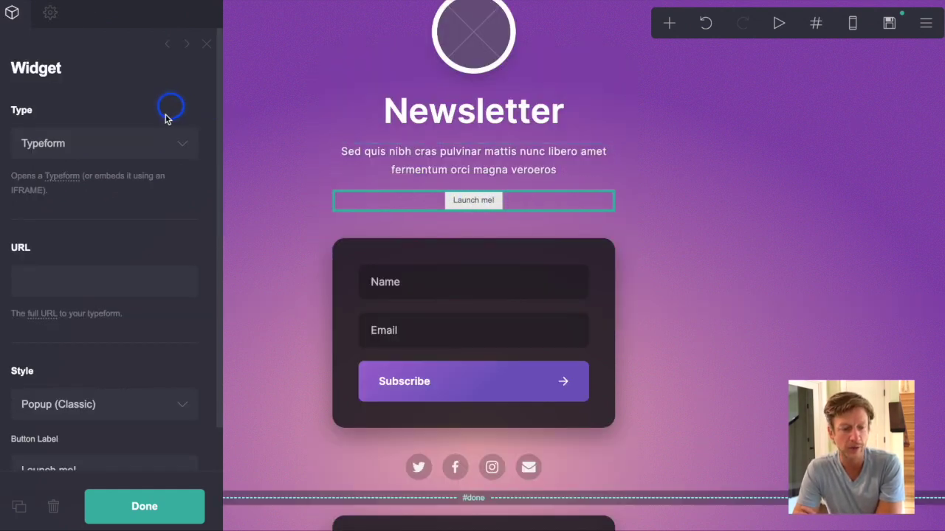
# Check the available widget types and keep the widget set to Typeform
pyautogui.click(183, 151)
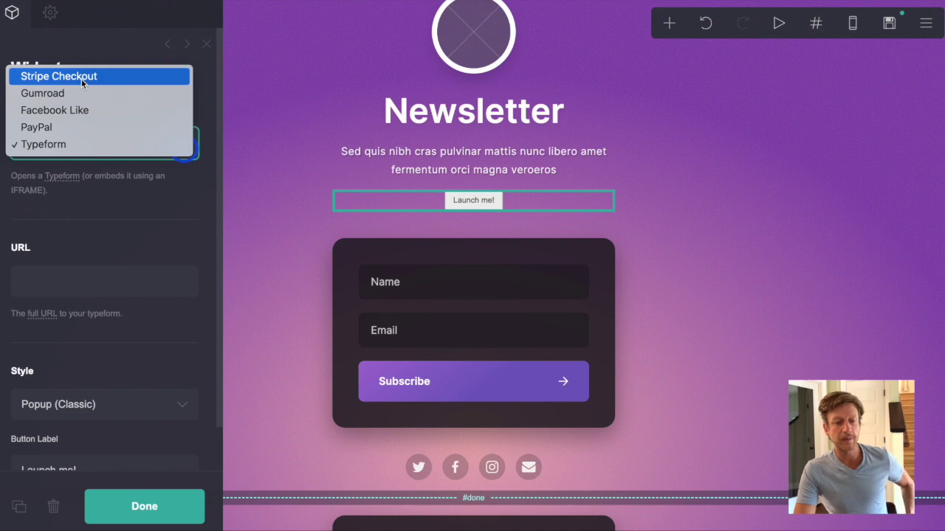
pyautogui.click(28, 145)
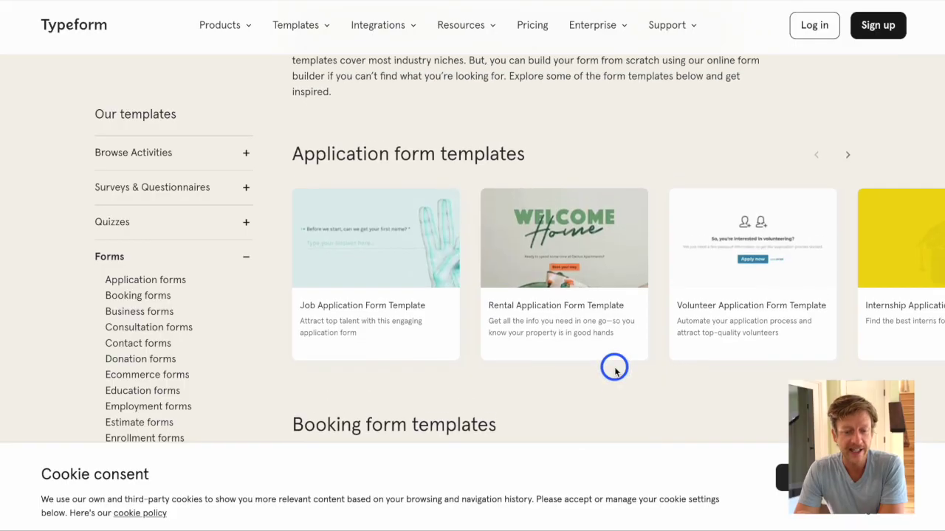
# Scroll the Typeform templates page past Application and Booking to the Contact templates
pyautogui.scroll(3, 615, 369)
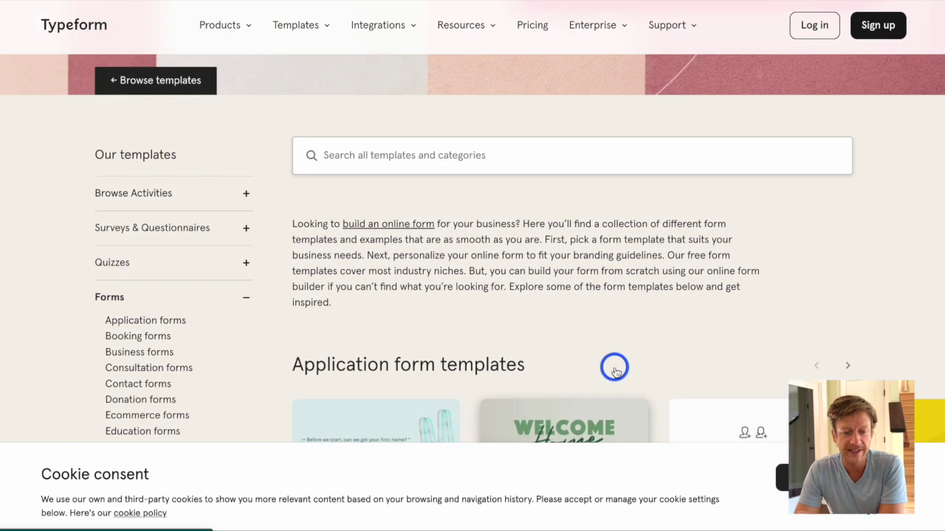
pyautogui.scroll(-3, 614, 369)
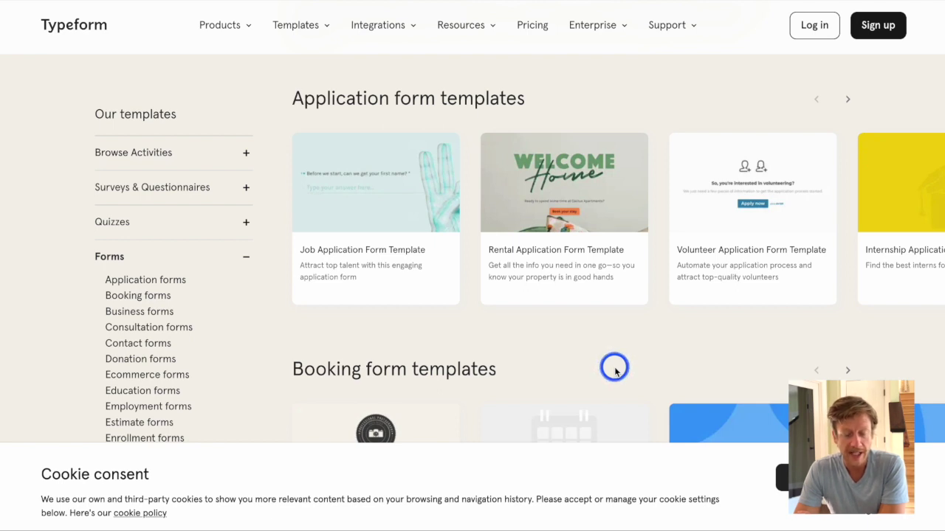
pyautogui.scroll(-1, 614, 369)
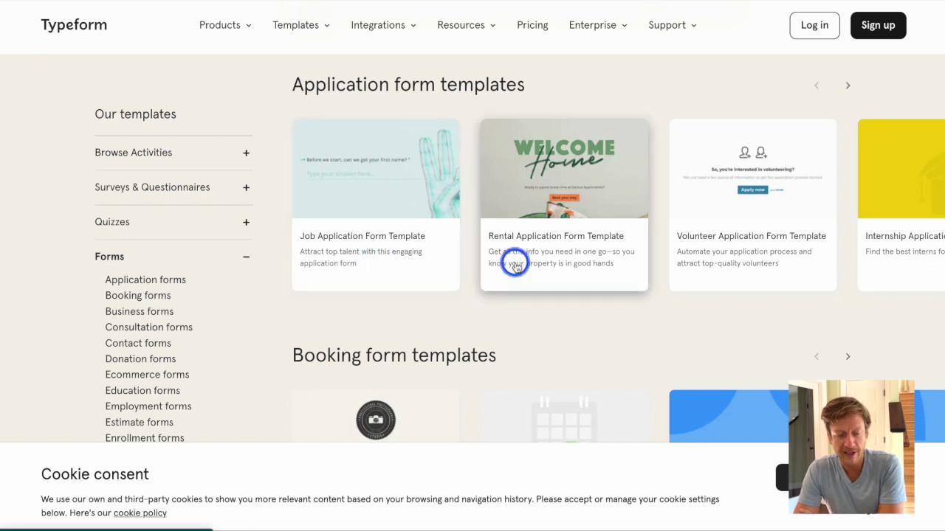
pyautogui.scroll(-5, 664, 348)
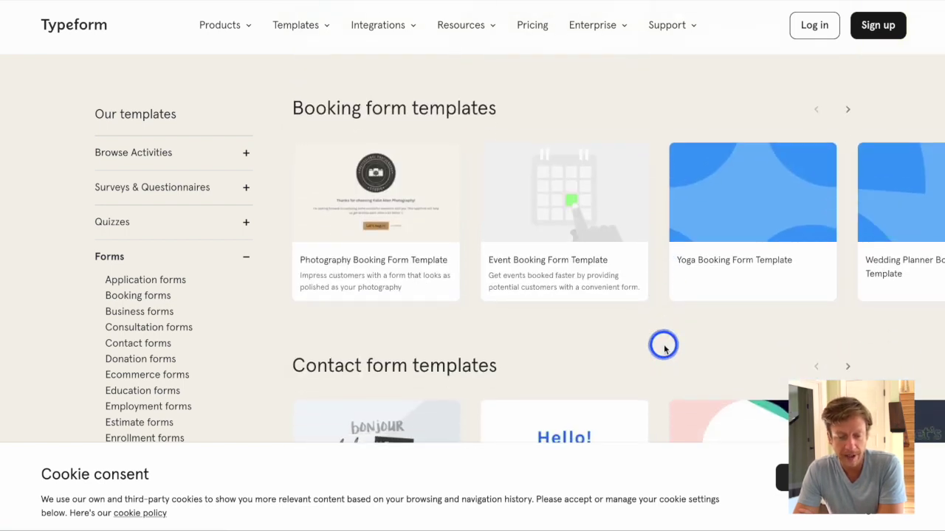
pyautogui.scroll(-2, 604, 329)
pyautogui.scroll(-1, 607, 337)
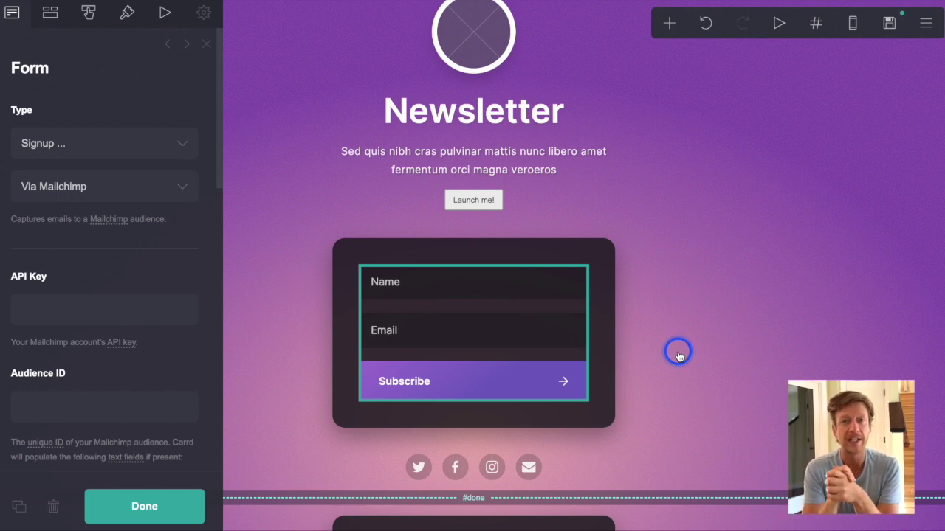
# Delete the dark card around the signup form while keeping its contents
pyautogui.click(531, 157)
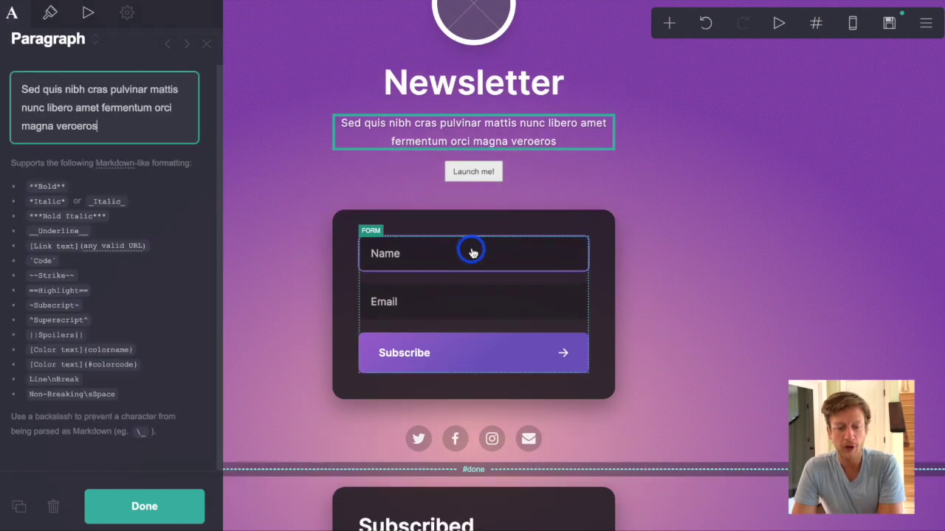
pyautogui.click(472, 221)
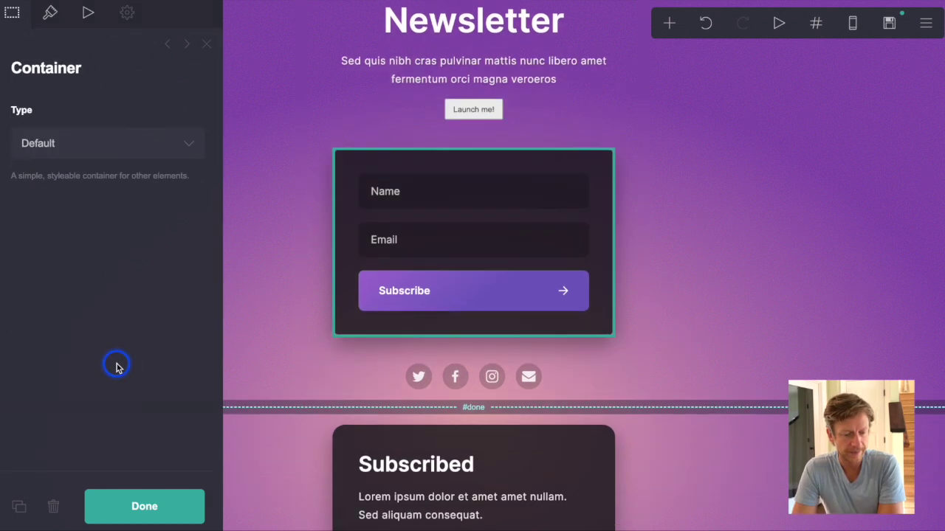
pyautogui.click(53, 507)
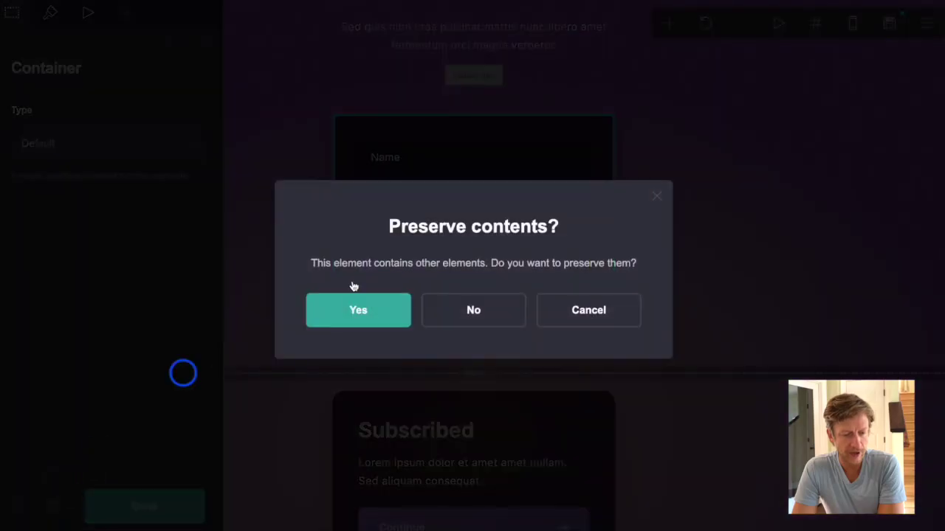
pyautogui.click(379, 311)
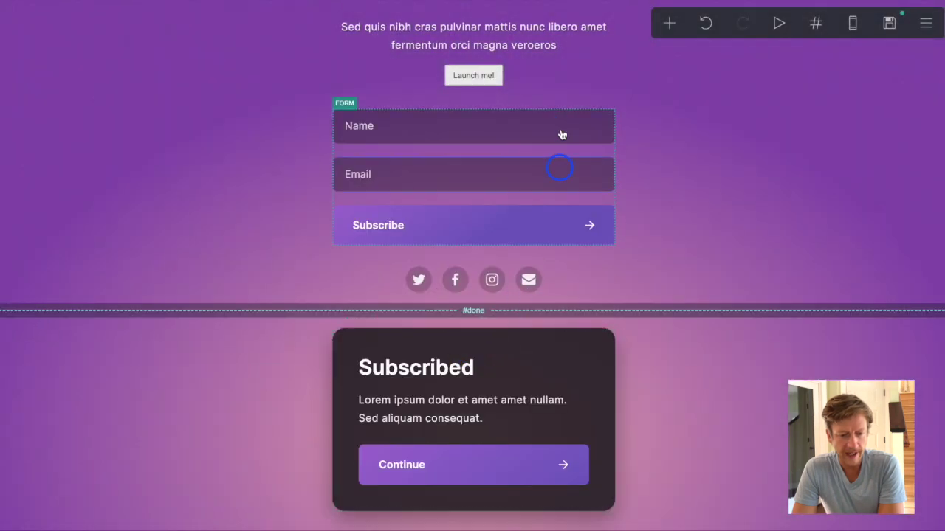
# Delete the signup form itself from the Newsletter section
pyautogui.scroll(3, 559, 129)
pyautogui.click(576, 288)
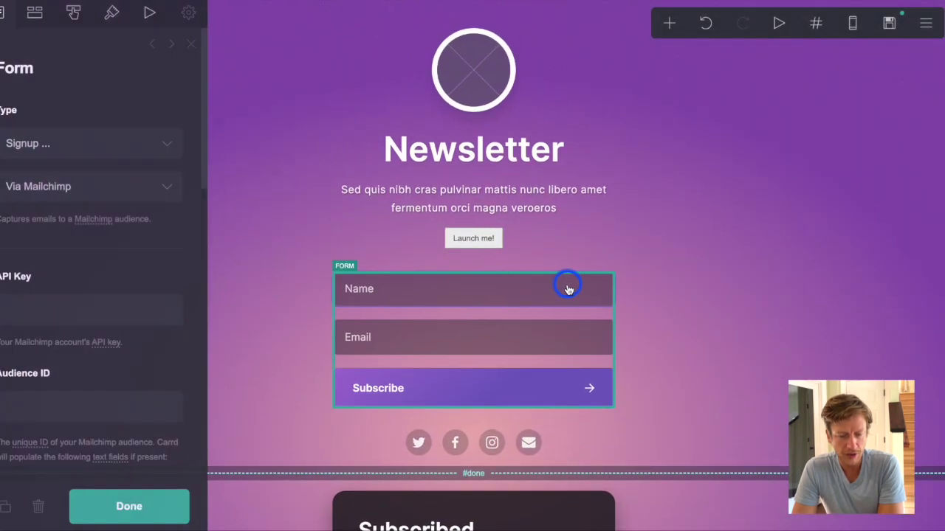
pyautogui.click(50, 508)
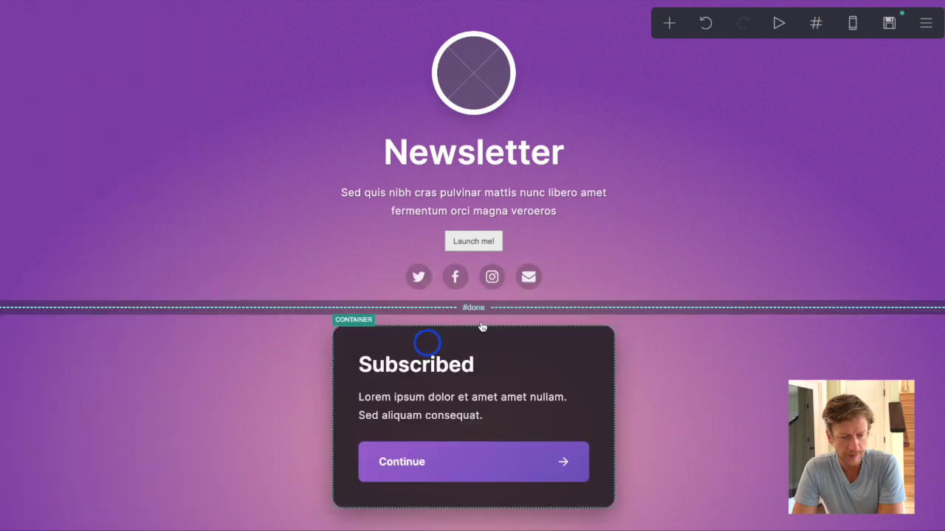
pyautogui.click(563, 240)
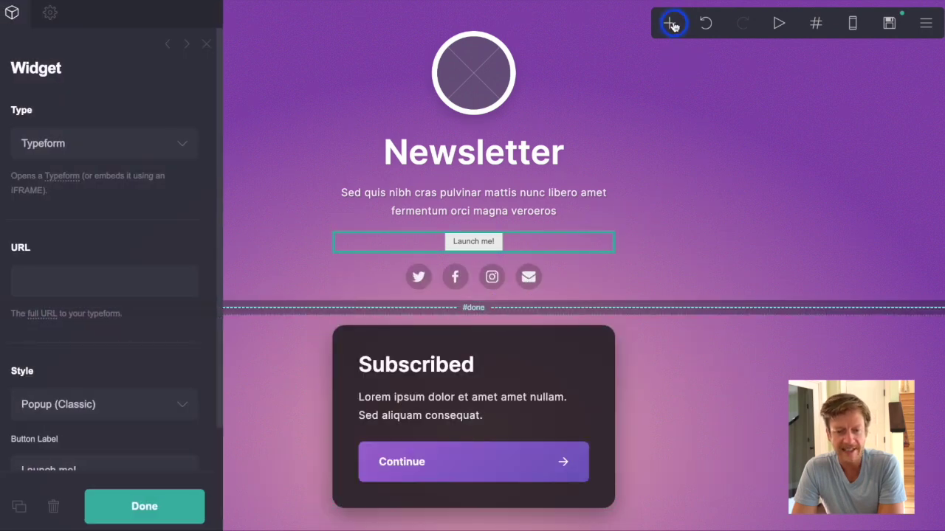
# Insert a Contact form with Name, Email and Message fields below Launch me!
pyautogui.click(669, 23)
pyautogui.click(614, 243)
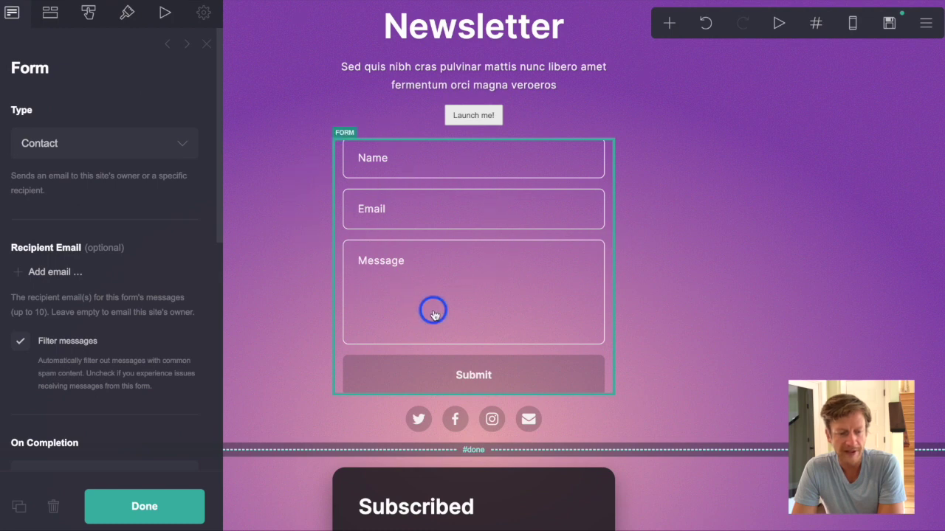
pyautogui.press('Escape')
# Widen the new contact form from 25 to 28 in its Appearance settings
pyautogui.click(337, 175)
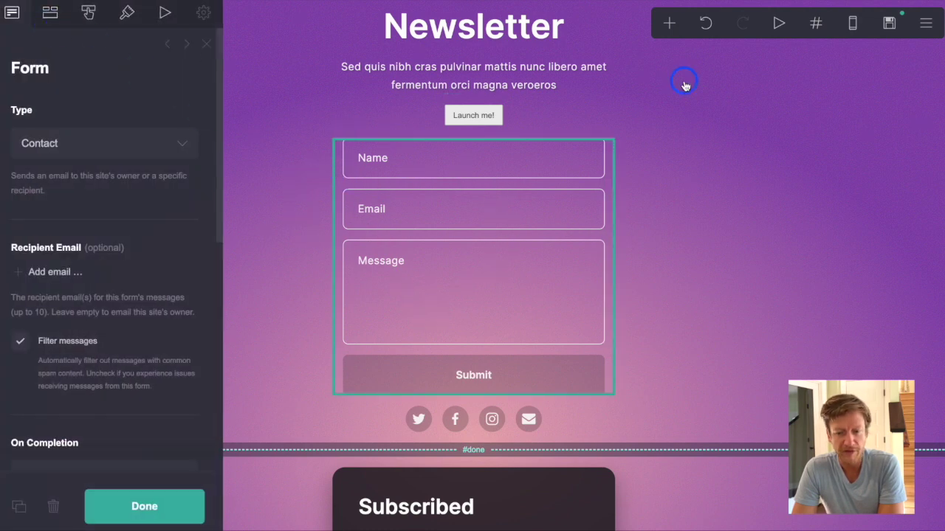
pyautogui.click(126, 15)
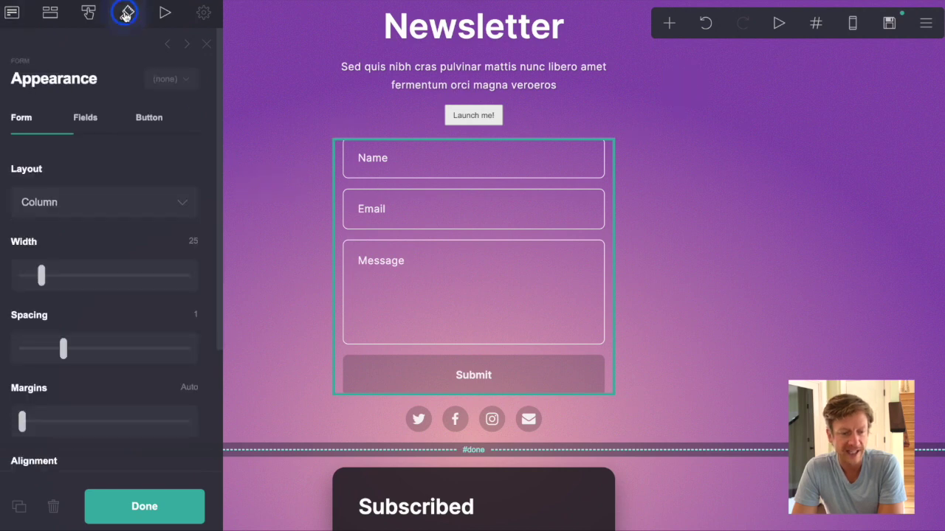
pyautogui.moveTo(44, 282)
pyautogui.mouseDown()
pyautogui.moveTo(23, 287)
pyautogui.moveTo(48, 284)
pyautogui.mouseUp()
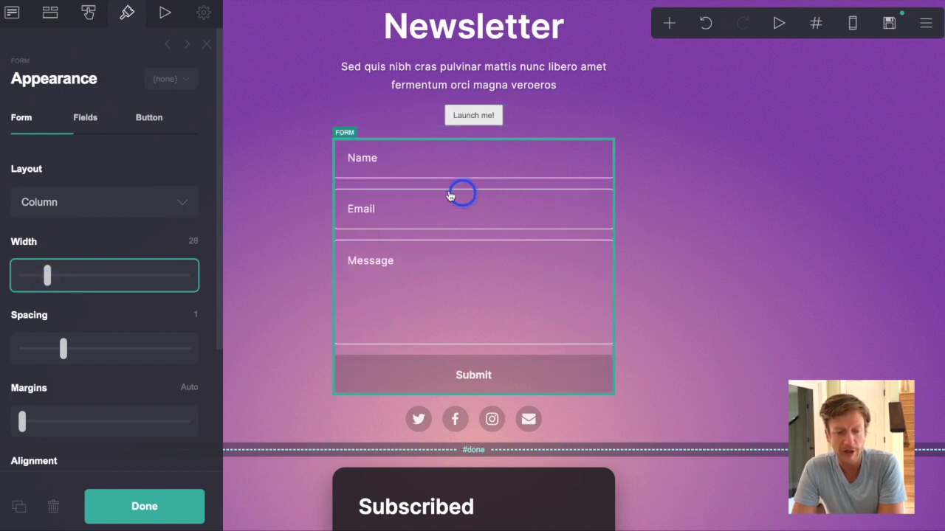